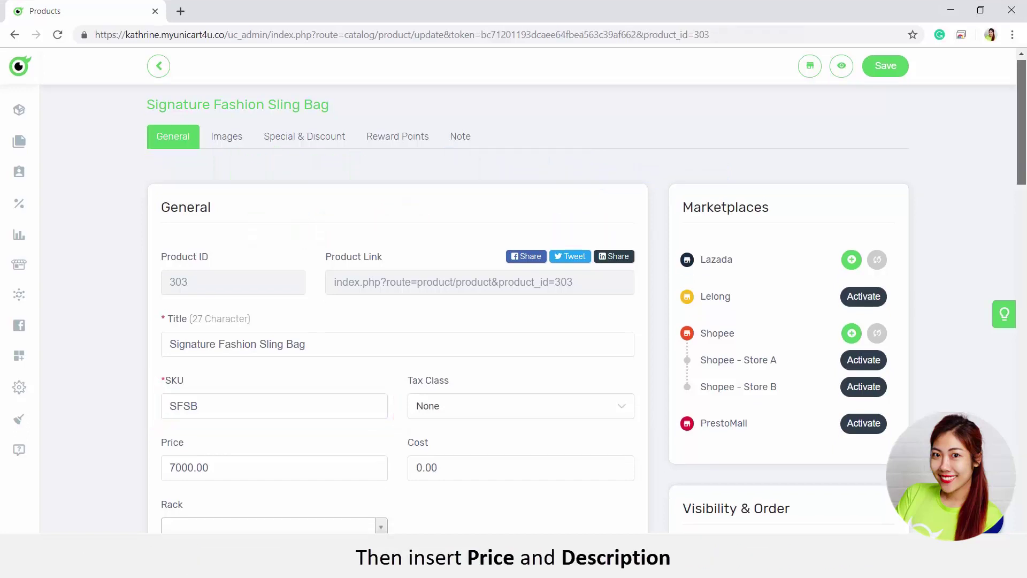
Upload all images in the Product Video folder to the Signature Fashion Sling Bag product.
scroll(514, 289, "down", 5)
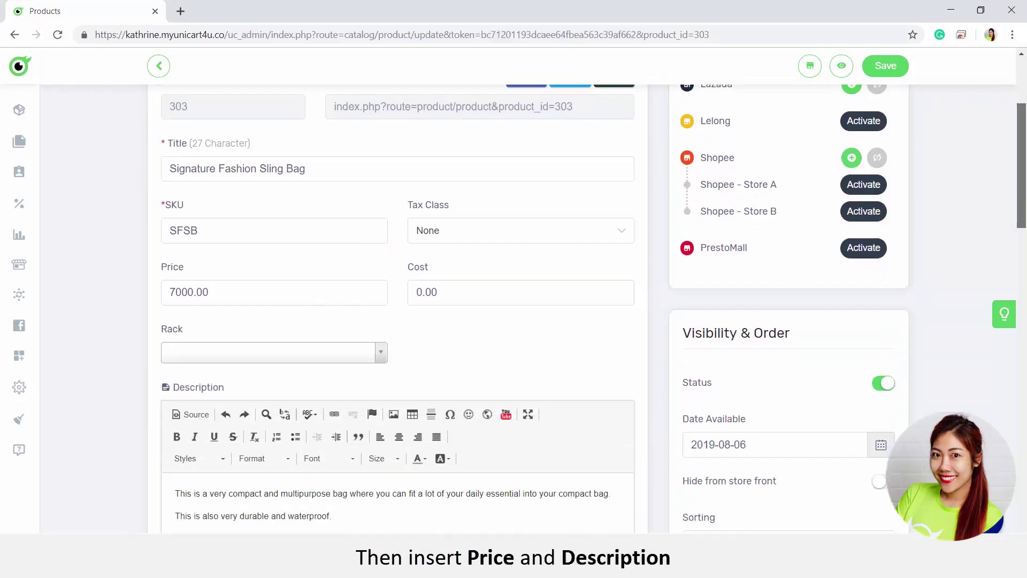
scroll(514, 305, "down", 2)
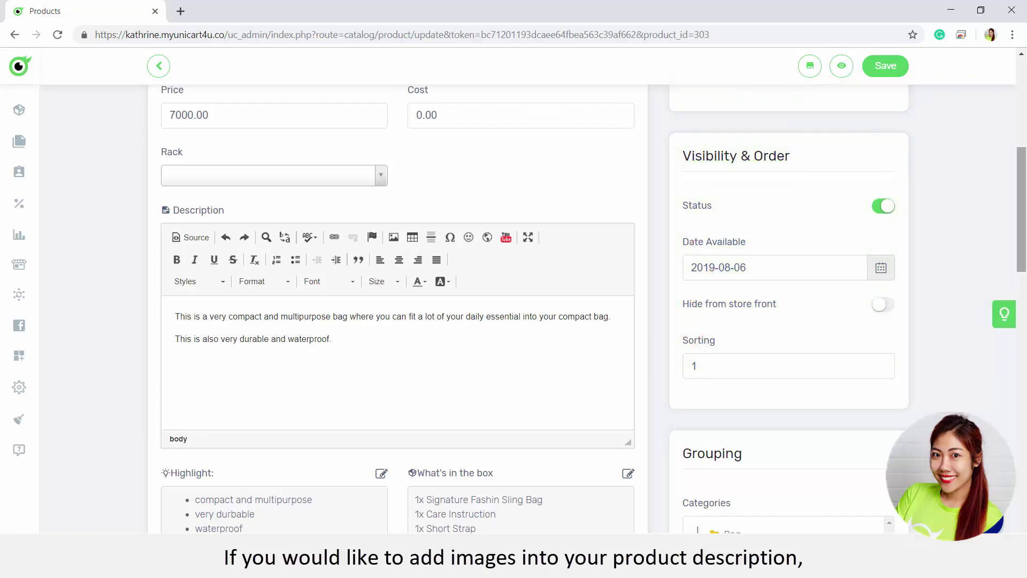
scroll(396, 299, "up", 6)
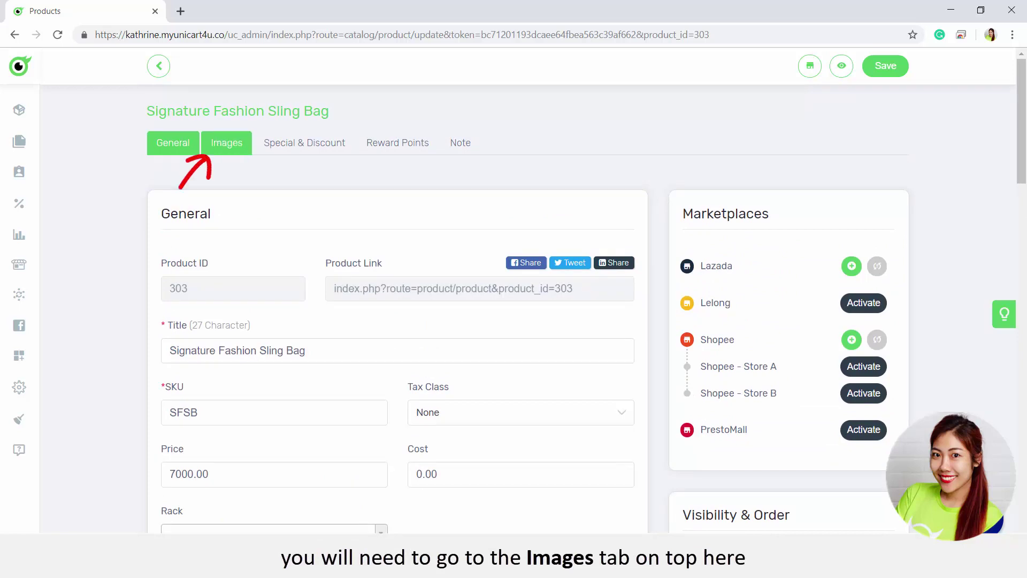
left_click(226, 143)
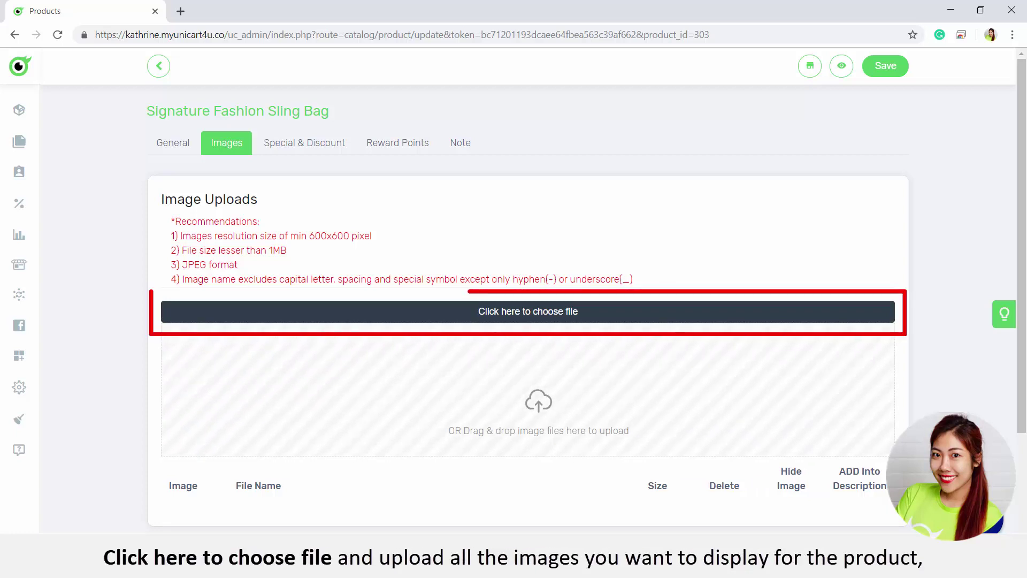
left_click(528, 311)
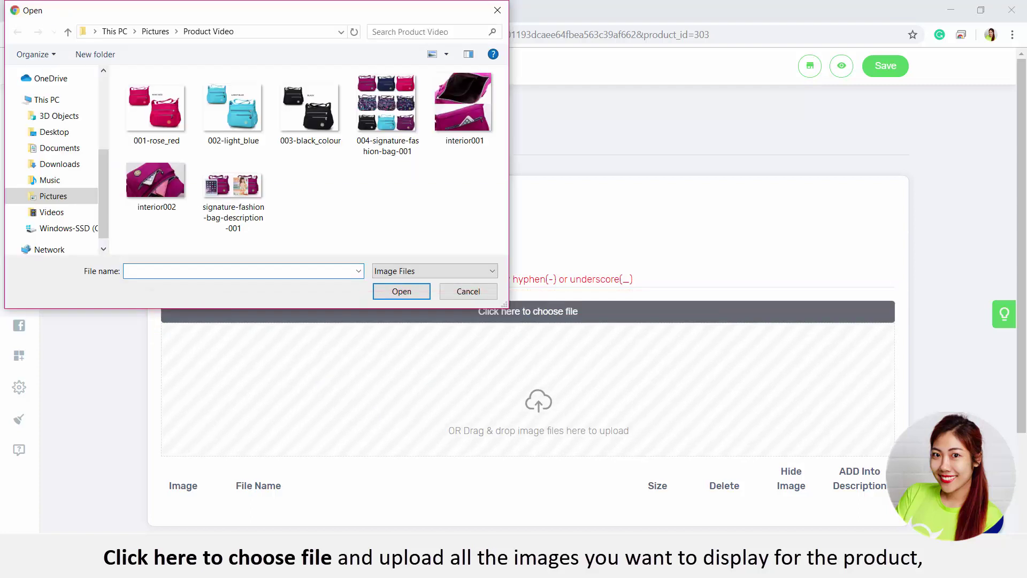
key("ctrl+a")
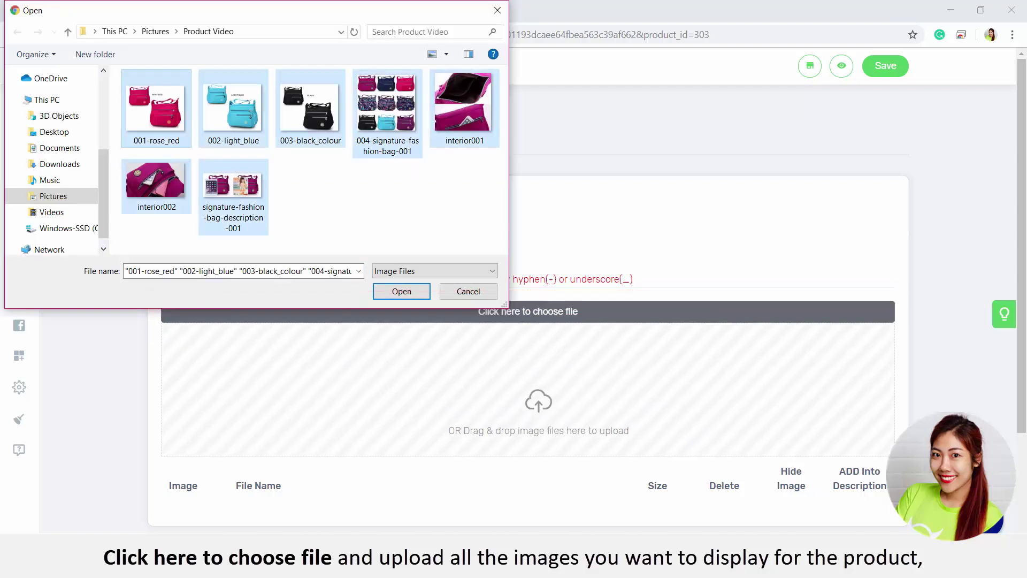
key("Return")
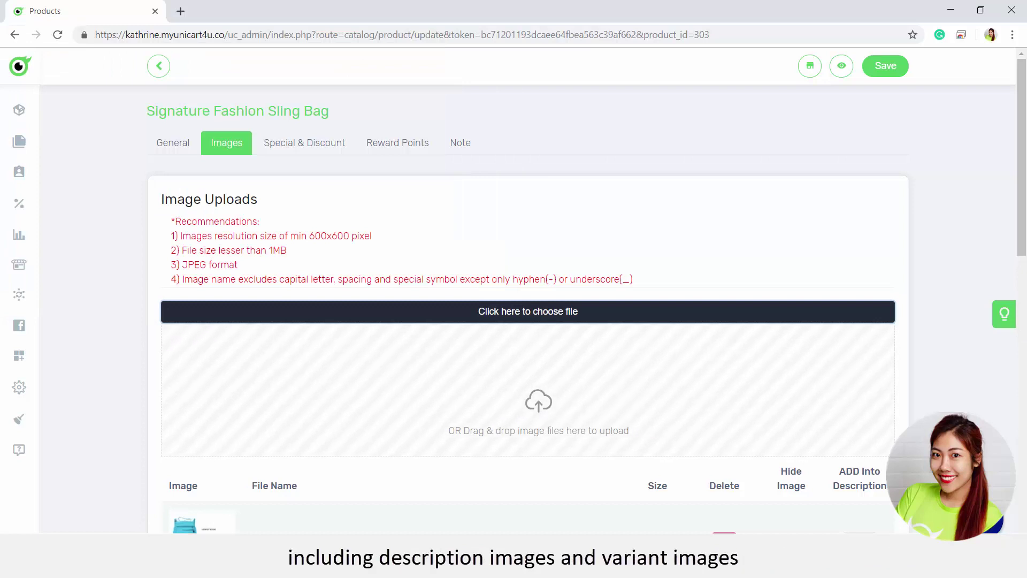
Hide interior001.jpeg, interior002.jpeg and signature-fashion-bag-description-001.jpeg from the product thumbnails.
scroll(527, 309, "down", 6)
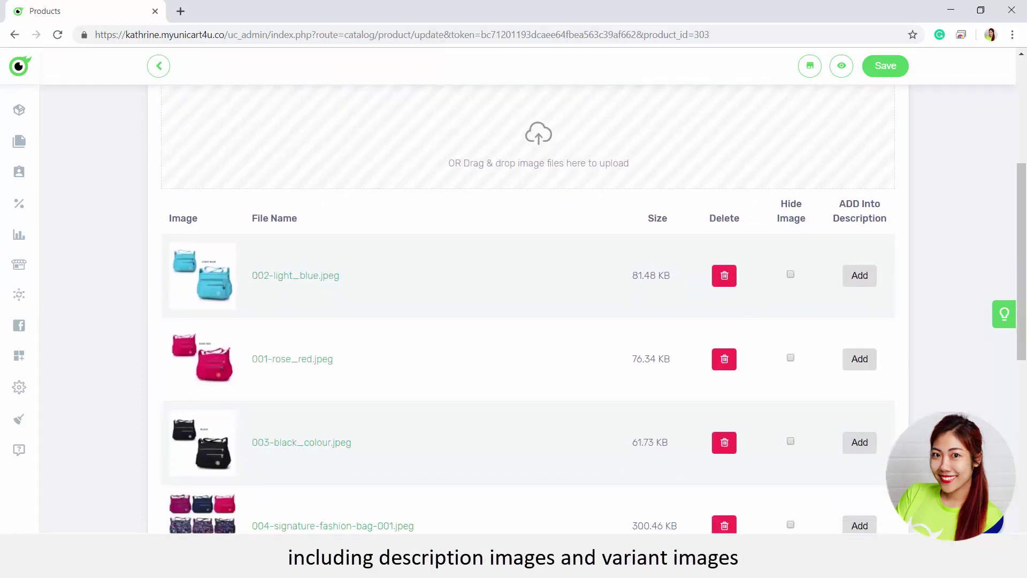
scroll(528, 309, "down", 1)
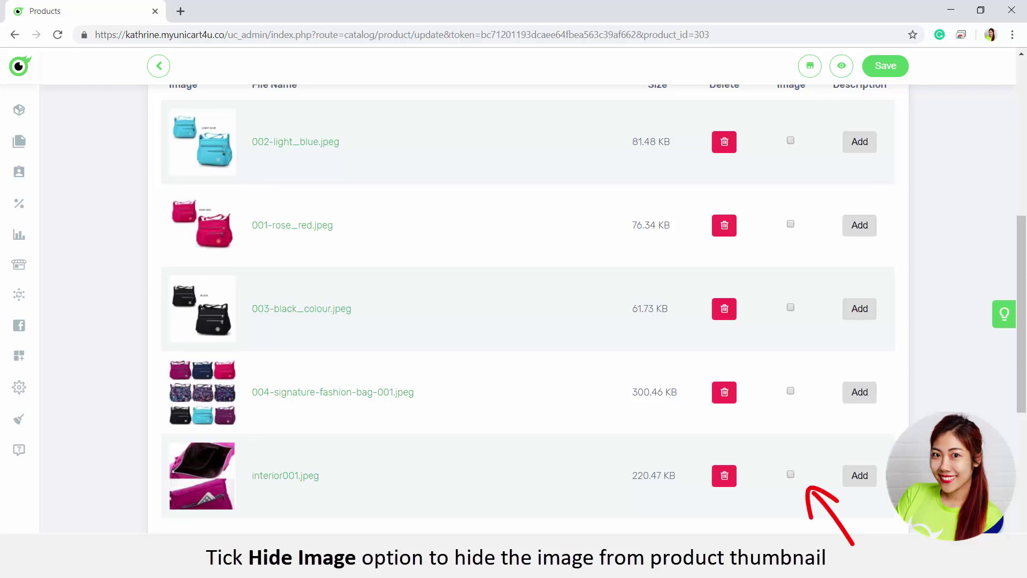
left_click(791, 475)
scroll(790, 475, "down", 1)
left_click(791, 491)
scroll(791, 491, "down", 2)
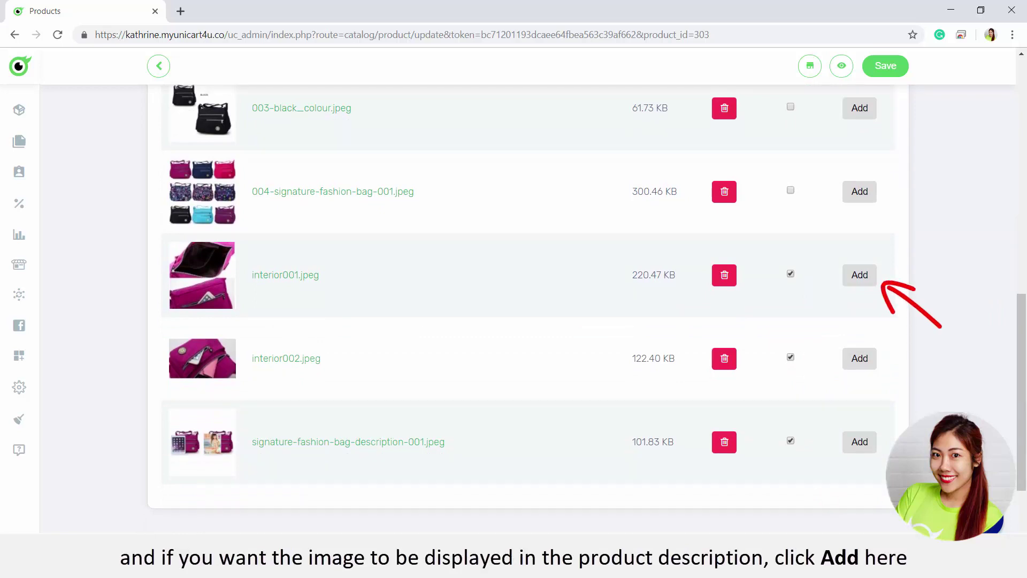
Add the two interior images and signature-fashion-bag-description-001.jpeg to the product description, and check them in the General description.
left_click(860, 275)
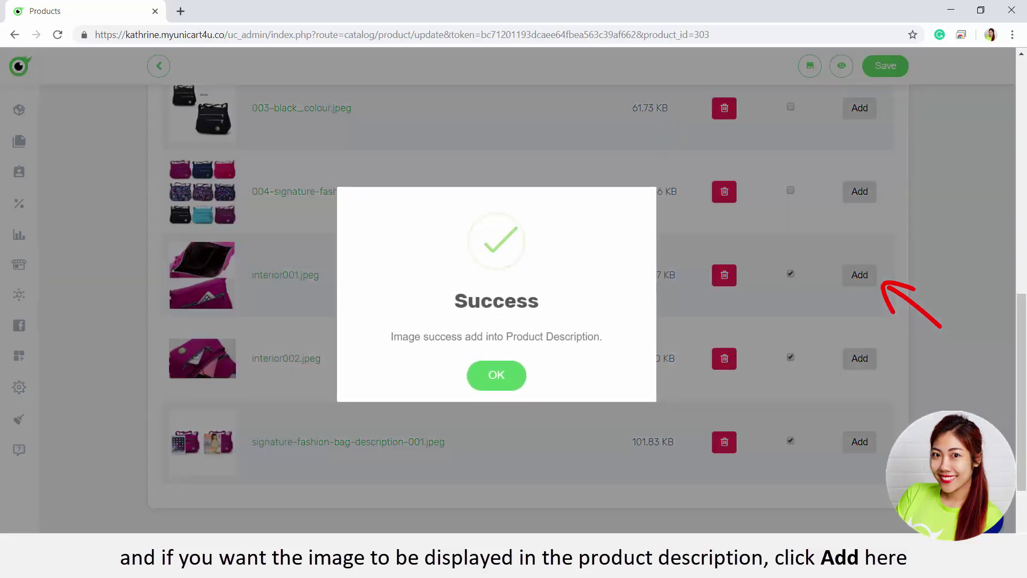
left_click(496, 375)
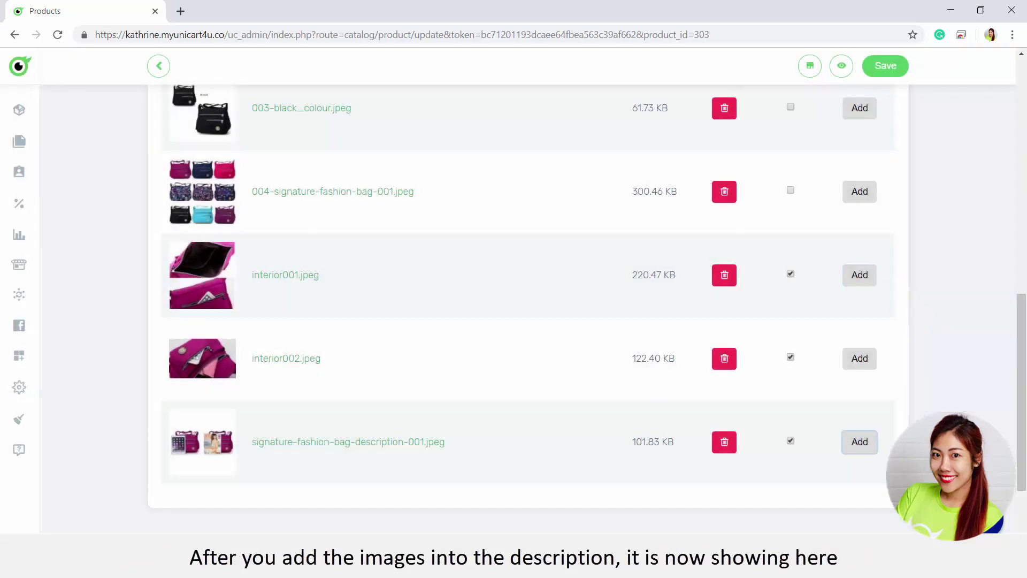
scroll(528, 309, "up", 11)
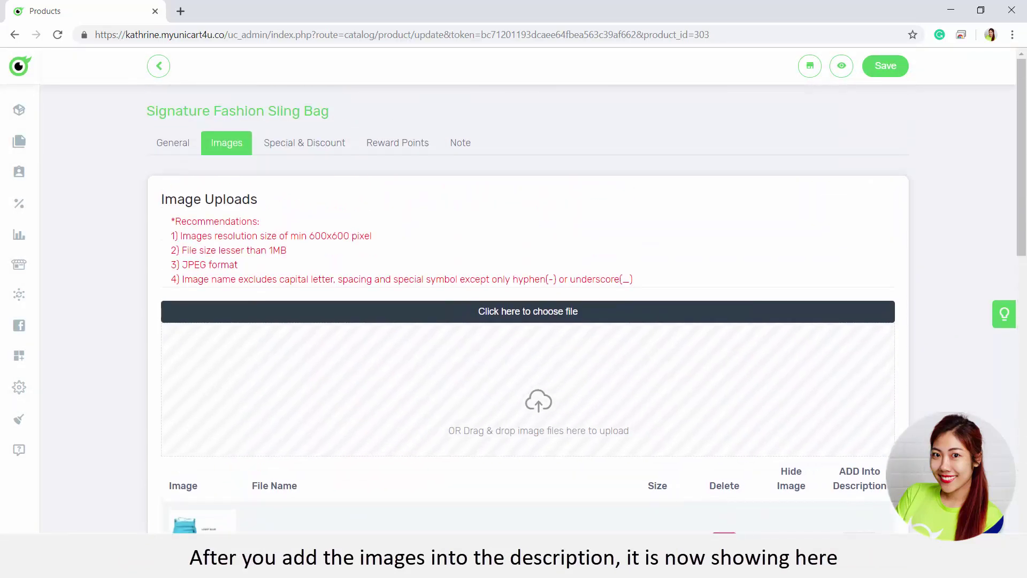
left_click(173, 142)
scroll(528, 308, "down", 1)
scroll(396, 309, "down", 6)
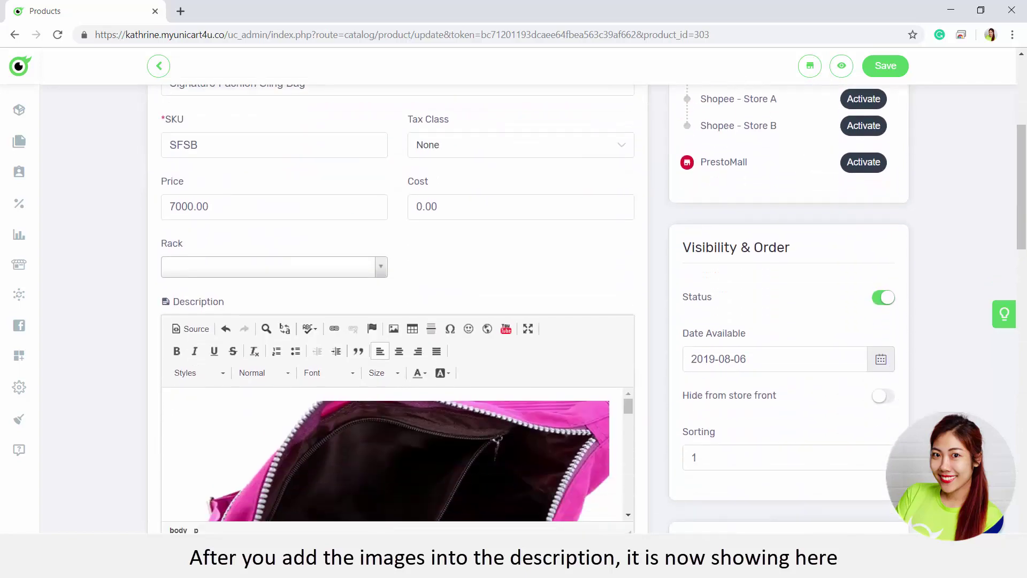
scroll(393, 387, "down", 5)
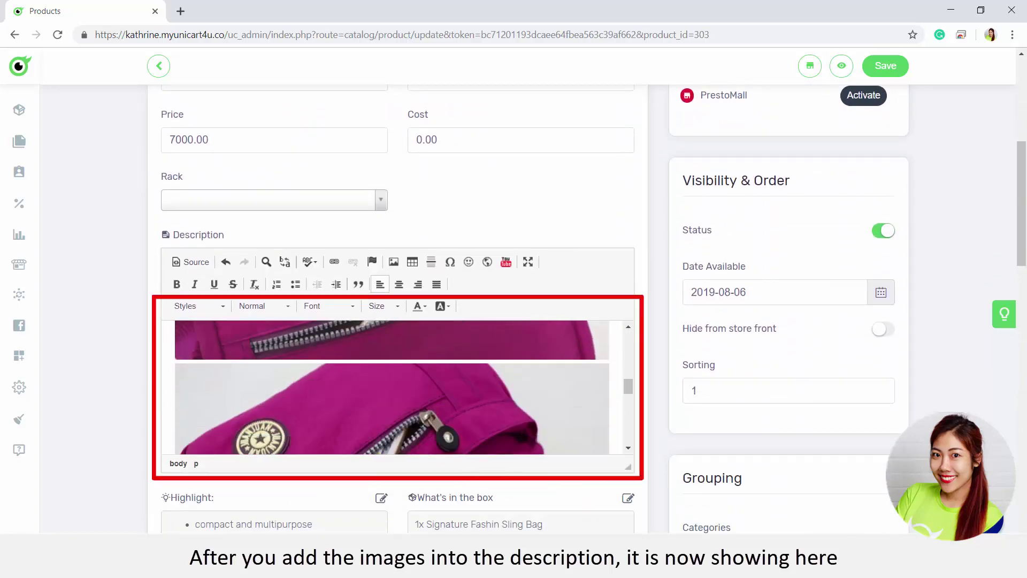
scroll(396, 387, "down", 2)
scroll(396, 387, "down", 5)
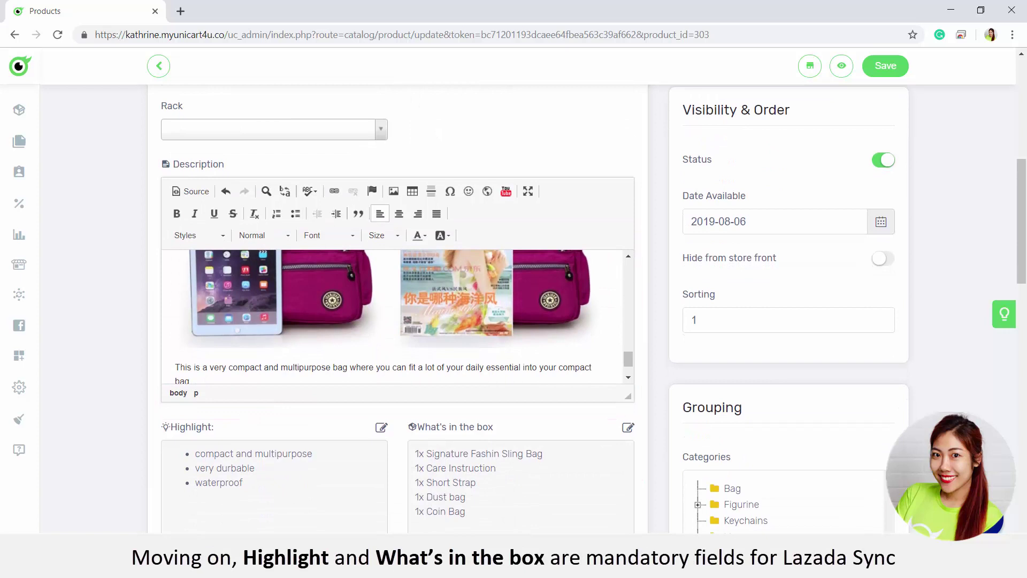
Format all the product's Highlight points as a bulleted list.
scroll(396, 321, "down", 1)
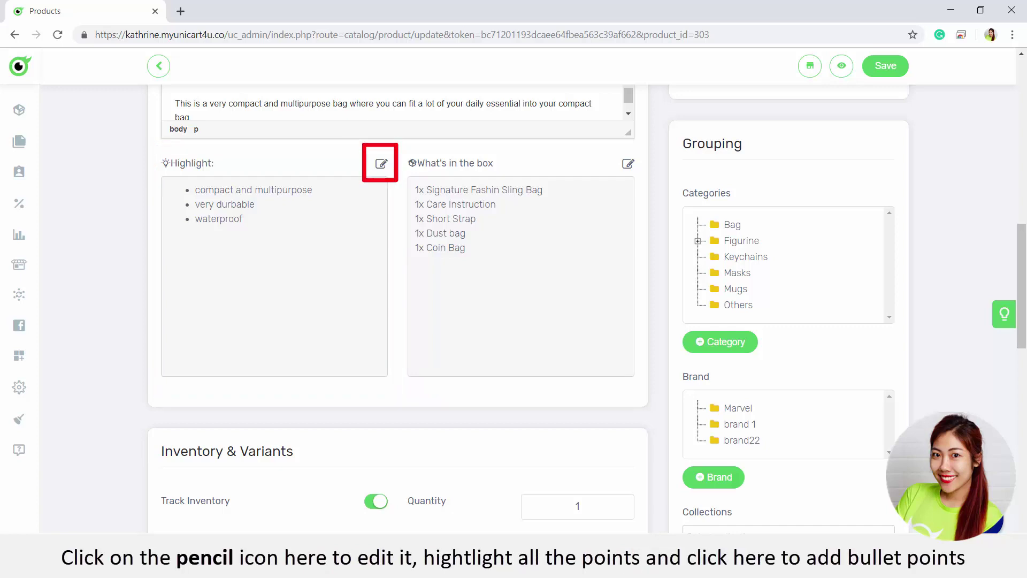
left_click(381, 163)
left_click_drag(314, 227, 355, 255)
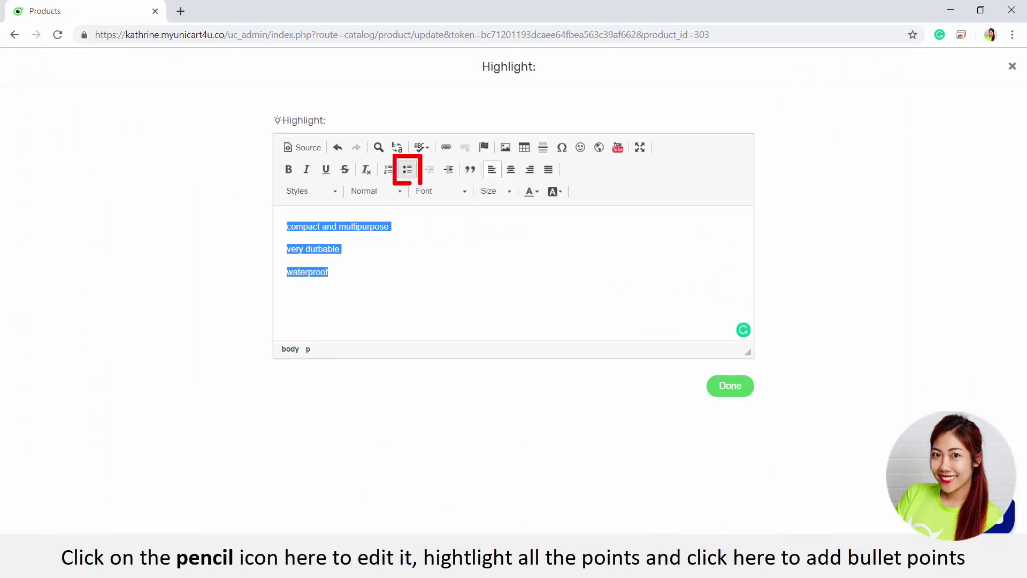
left_click(407, 169)
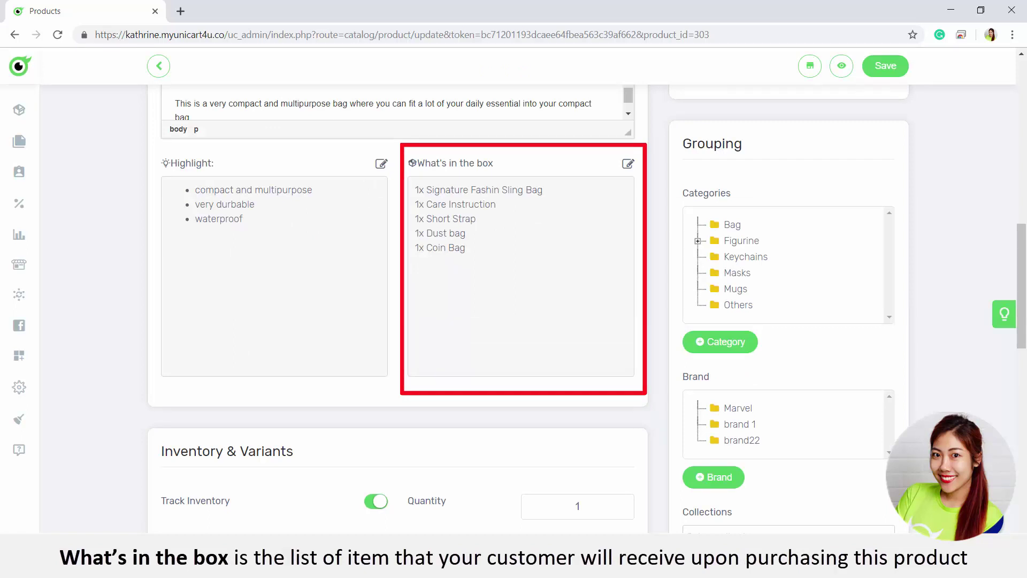
Define a product variant named Colour with the values Red, Blue and Black.
scroll(514, 307, "down", 3)
scroll(514, 307, "down", 3)
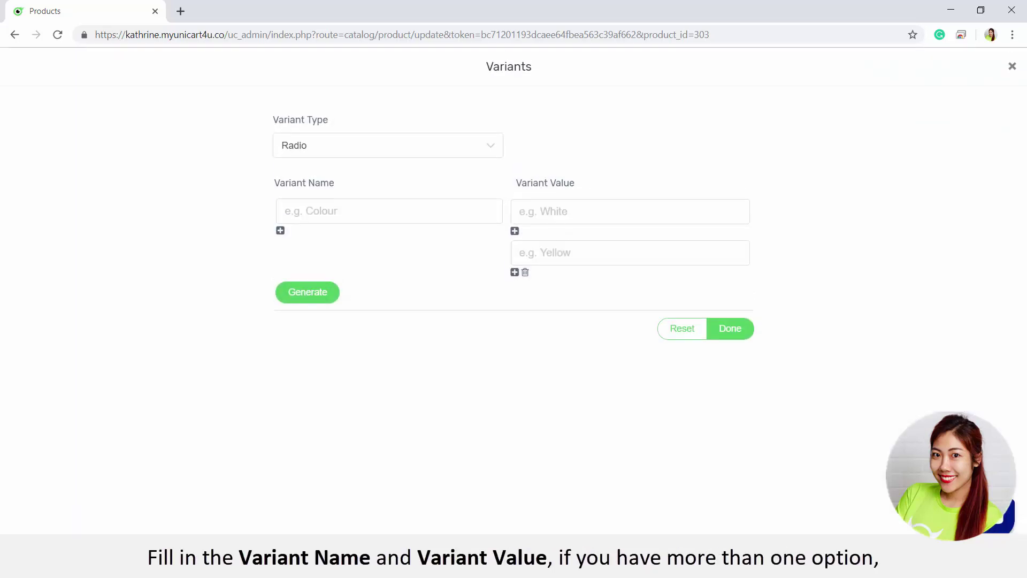
left_click(389, 211)
type("Colour")
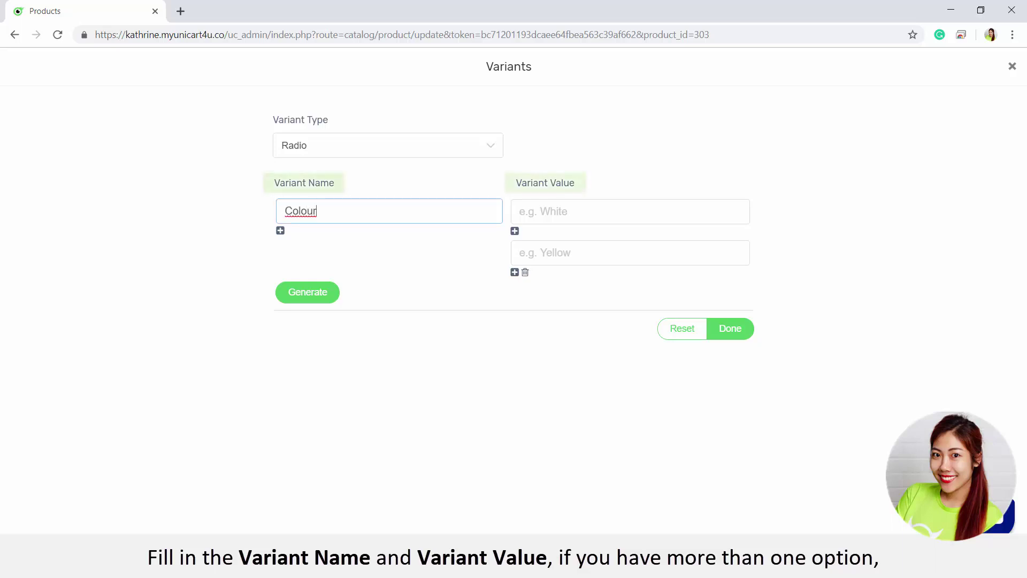
left_click(630, 212)
type("RED")
key("ctrl+a")
type("Red")
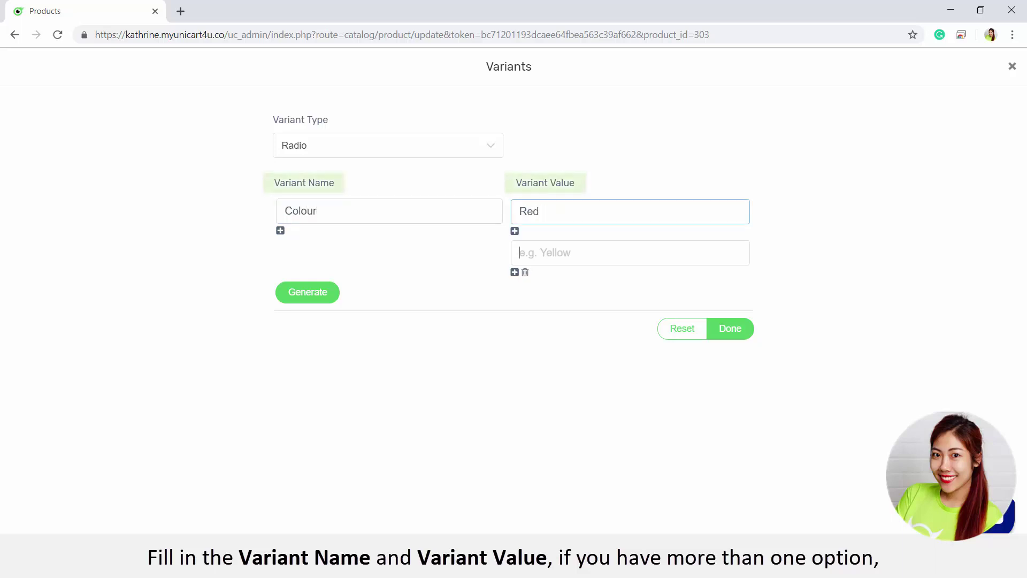
left_click(630, 253)
type("Blue")
left_click(515, 273)
type("Black")
Add a second variant named Size with the values Small, Medium and Large.
left_click(280, 230)
left_click(393, 336)
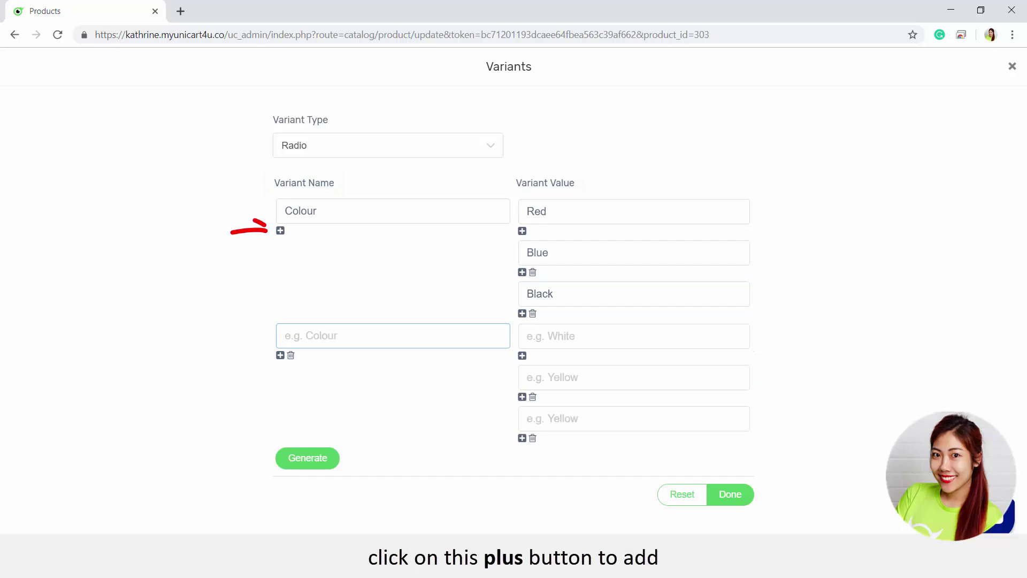
type("Size")
left_click(635, 336)
type("Small")
left_click(635, 377)
type("Medium")
left_click(634, 418)
type("Large")
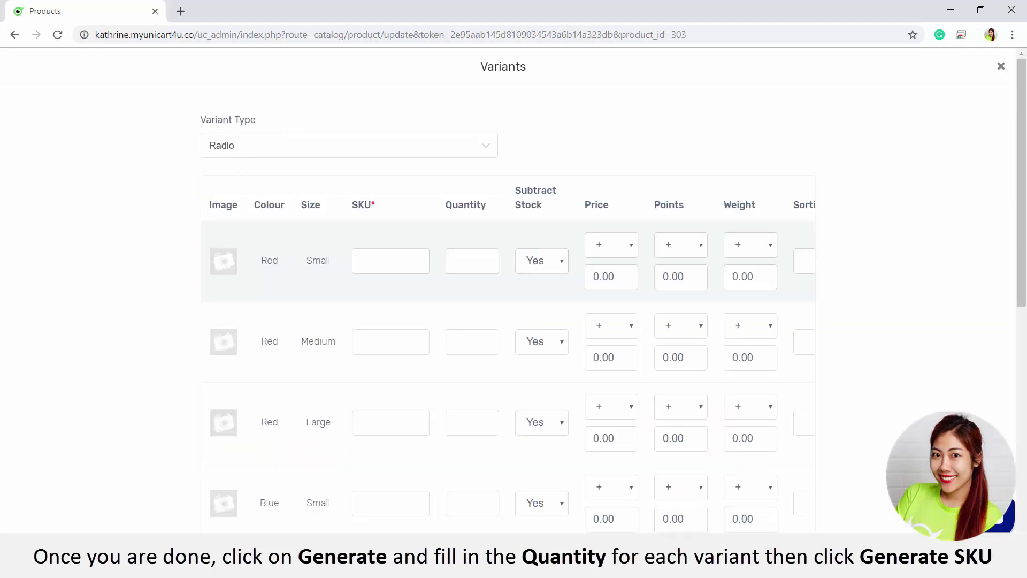
Set the quantity of every colour and size combination to 20 and generate the variant SKUs.
left_click(472, 261)
type("20")
left_click(473, 341)
type("20")
left_click(472, 422)
type("20")
left_click(472, 503)
type("20")
scroll(472, 384, "down", 3)
left_click(472, 383)
type("20")
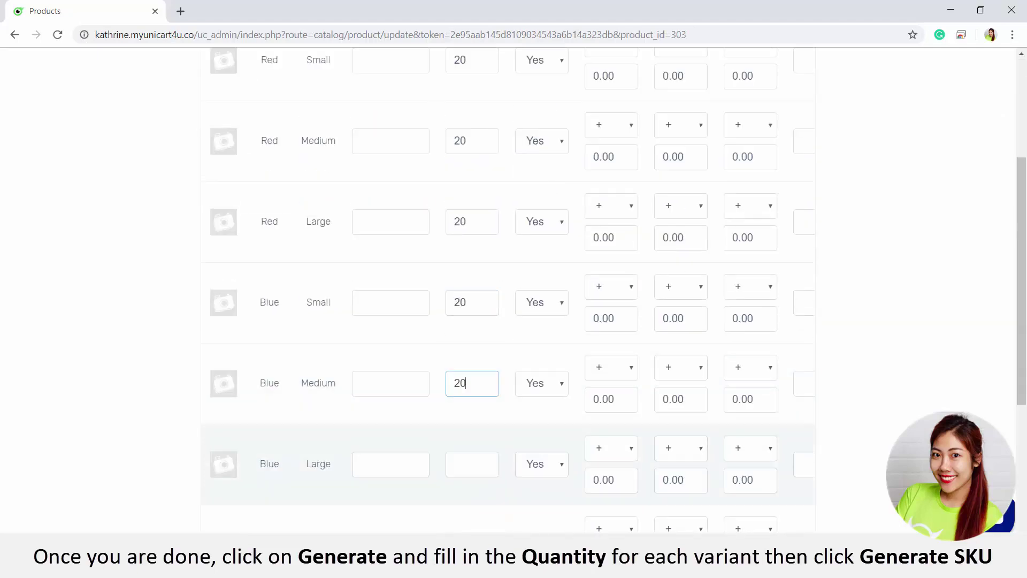
left_click(472, 464)
type("20")
scroll(472, 411, "down", 2)
left_click(473, 411)
type("20")
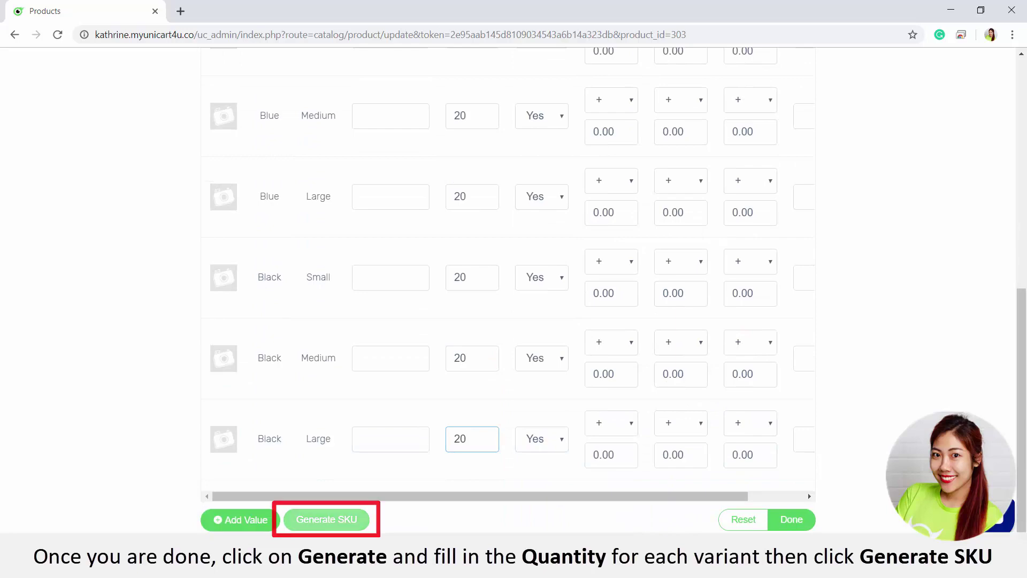
left_click(326, 520)
left_click(495, 374)
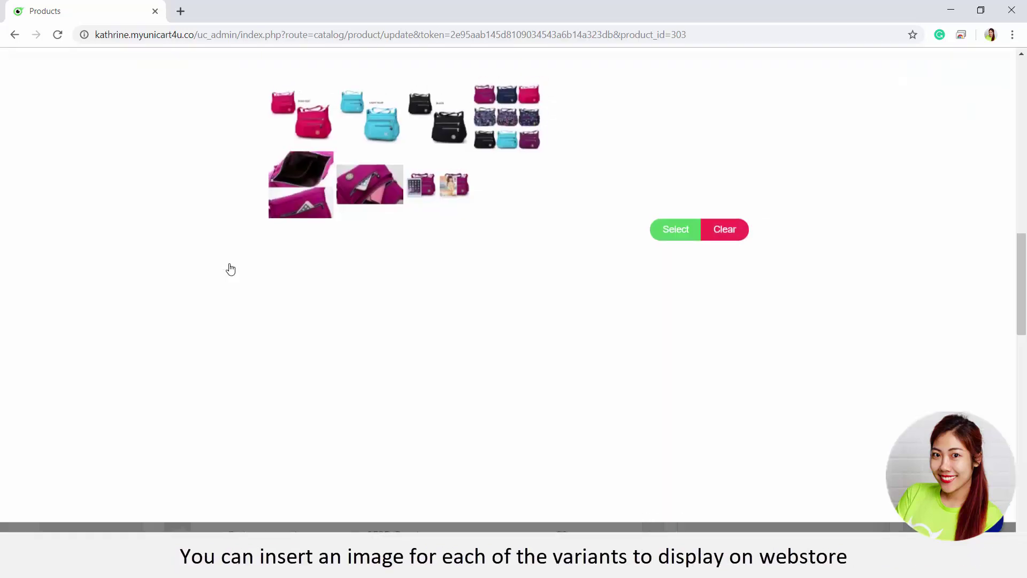
Assign the bag image of the matching colour to each variant and finish the variant setup.
scroll(230, 269, "up", 1)
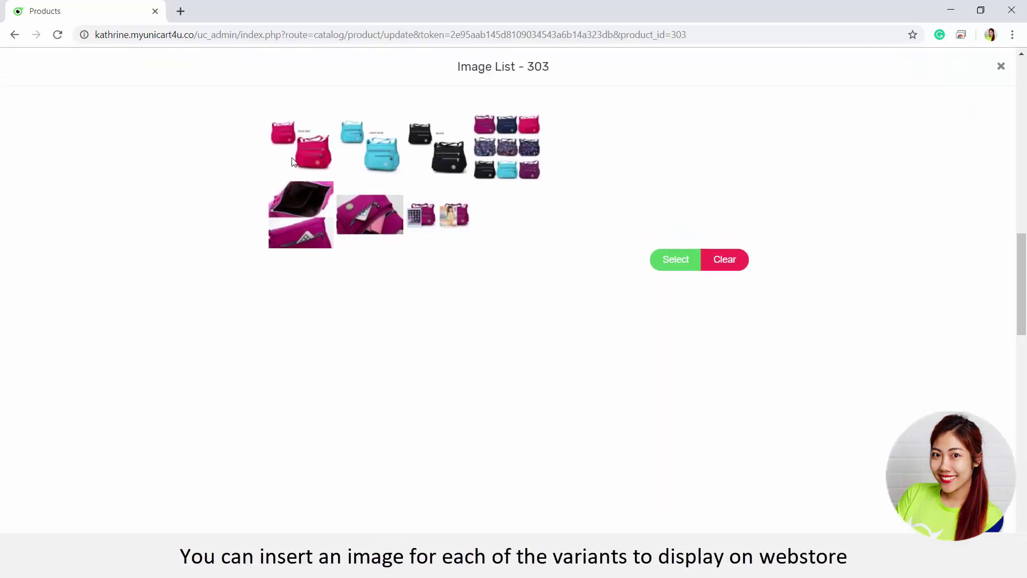
left_click(299, 153)
left_click(670, 263)
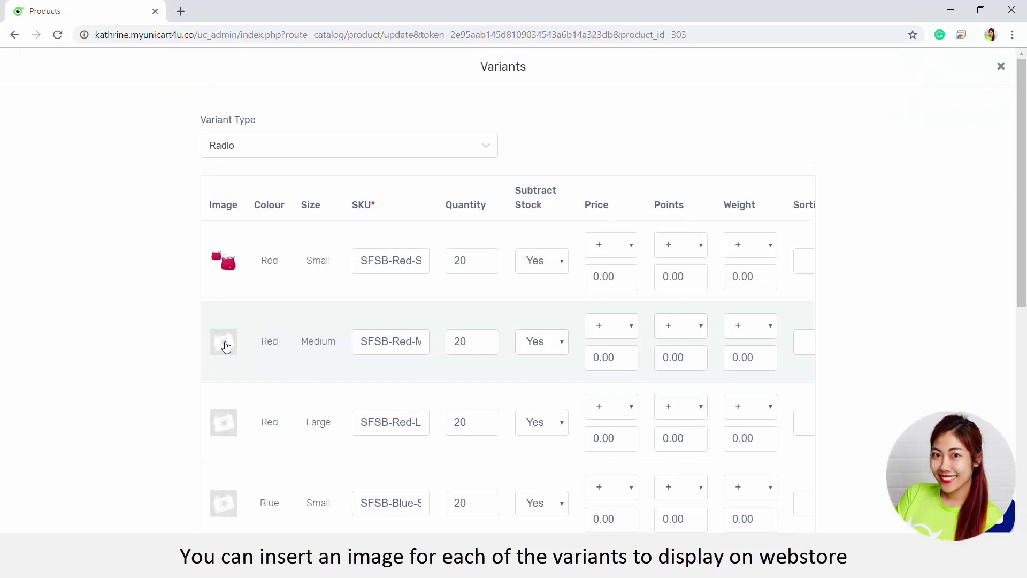
left_click(224, 345)
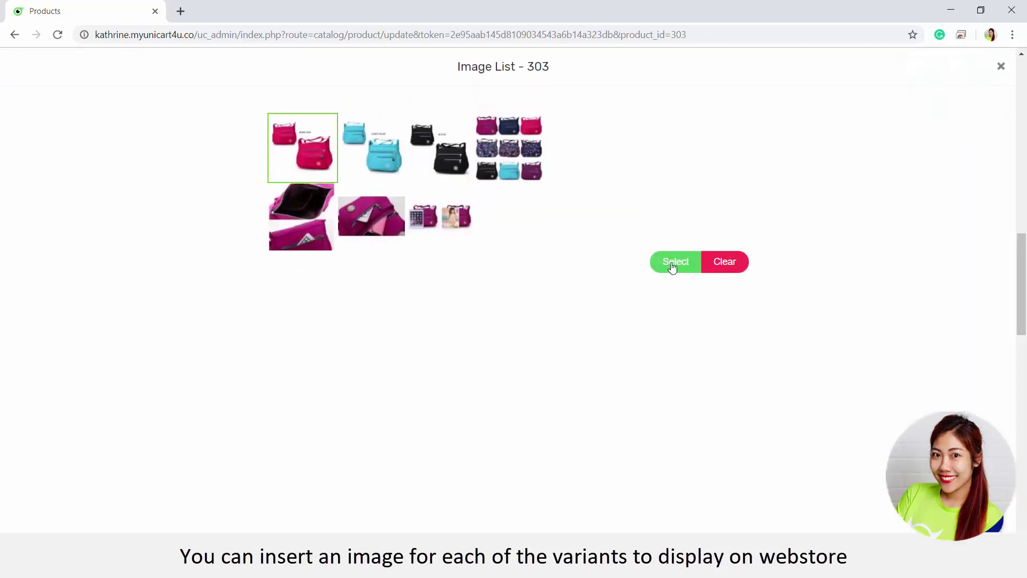
left_click(670, 262)
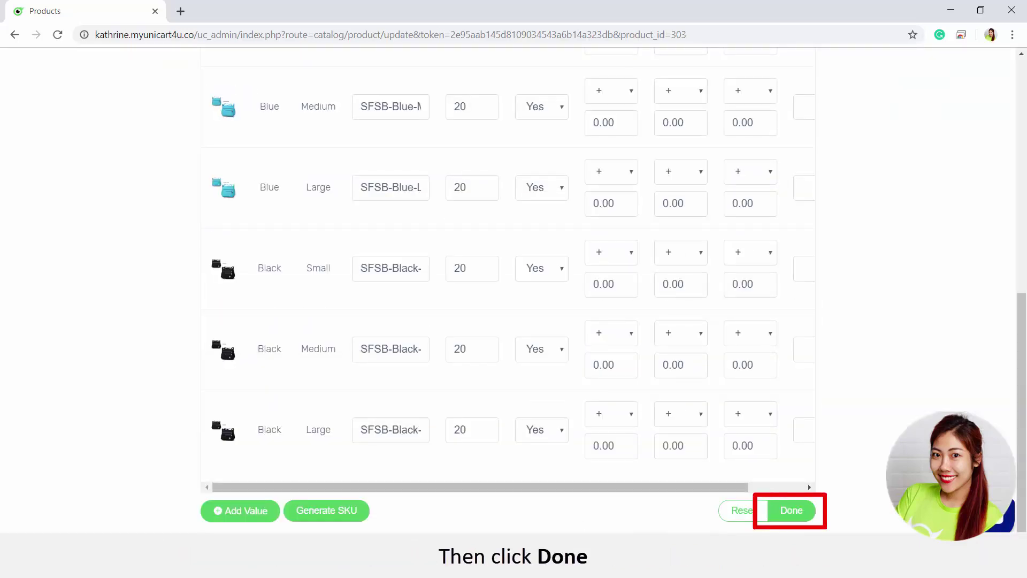
left_click(792, 510)
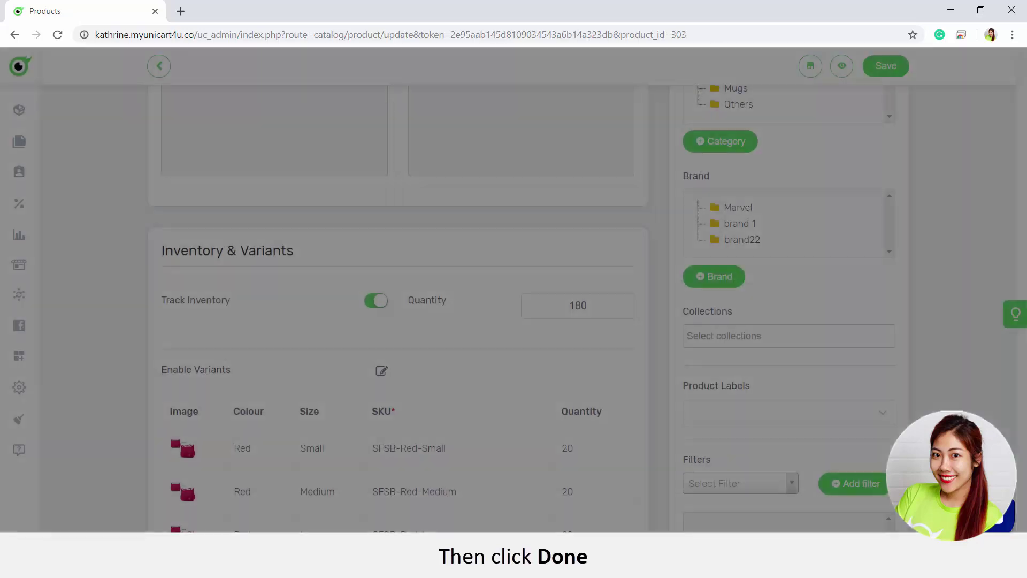
Review the Shipping weight and dimensions, the Visibility & Order status, and the Grouping categories.
scroll(535, 308, "down", 4)
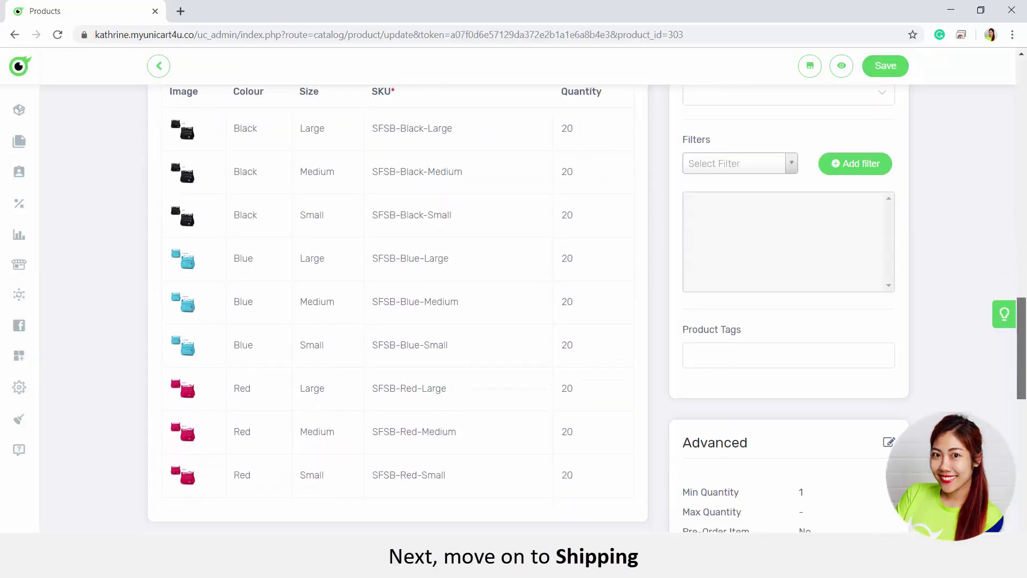
scroll(514, 308, "down", 7)
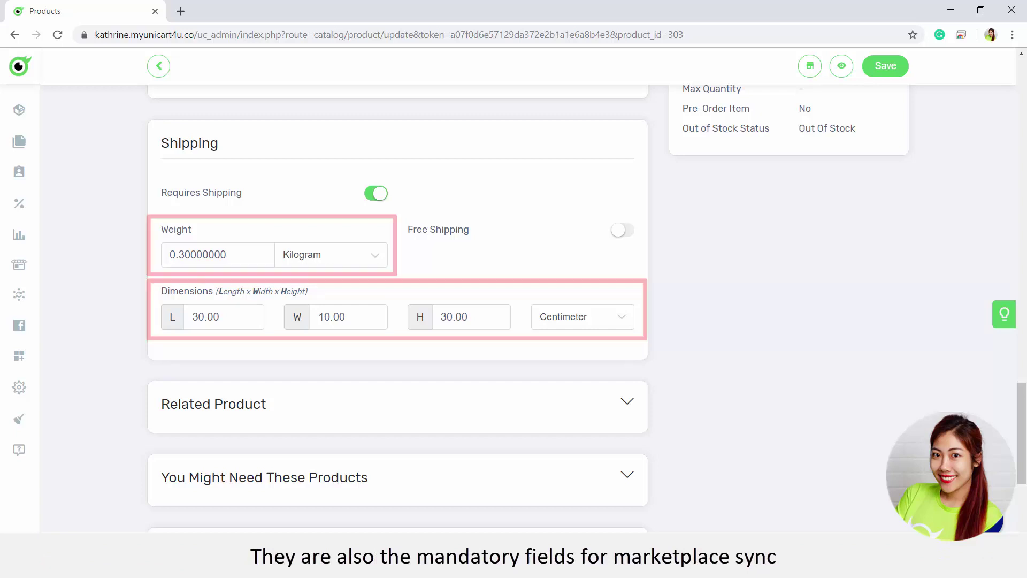
scroll(514, 322, "up", 10)
scroll(513, 309, "up", 10)
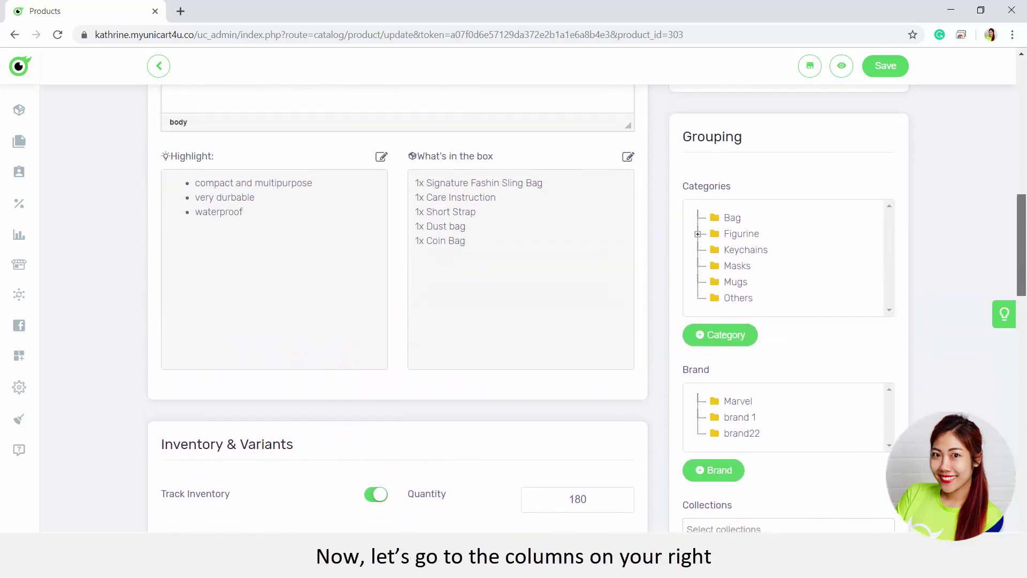
scroll(514, 308, "up", 1)
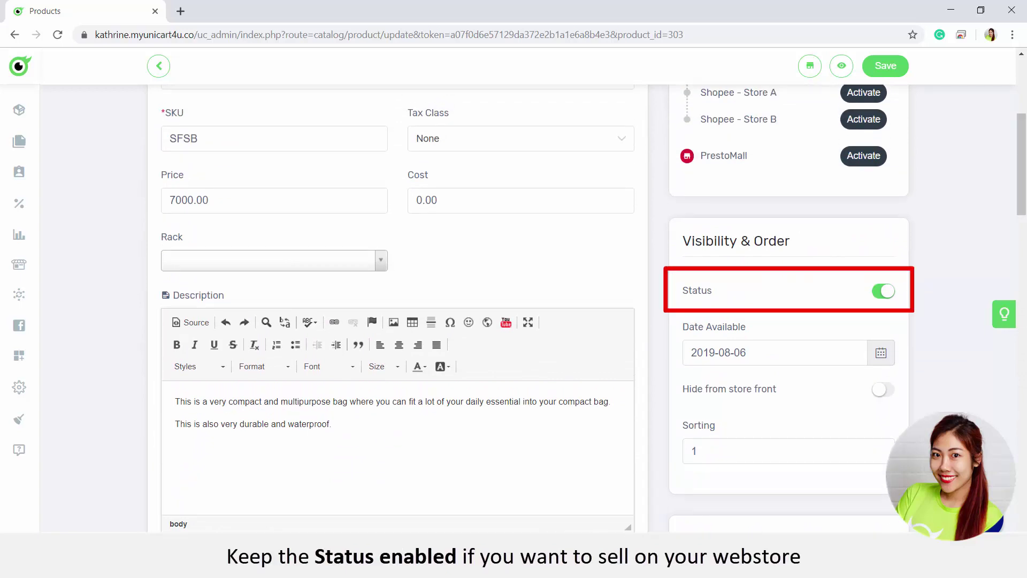
scroll(514, 309, "down", 6)
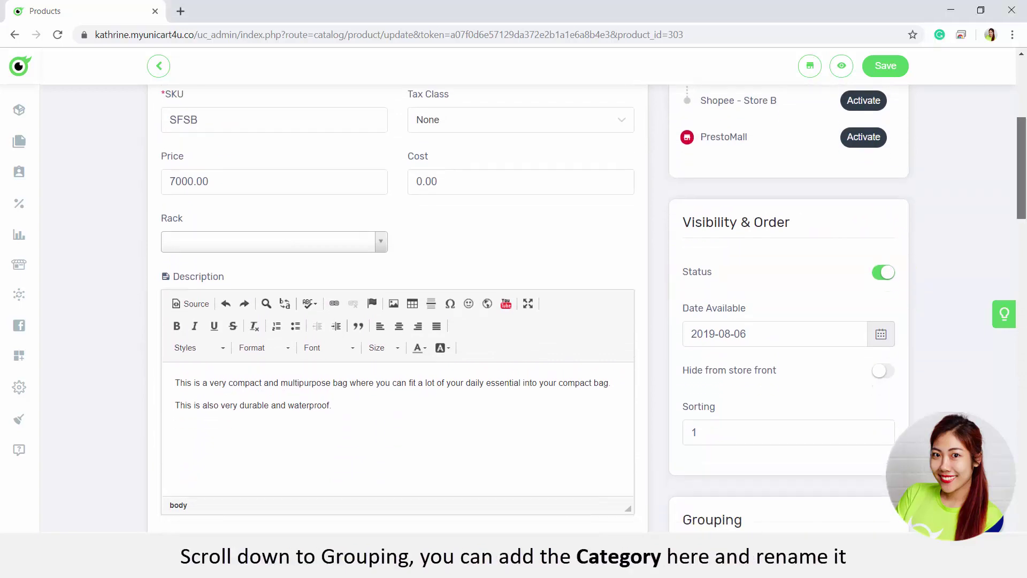
scroll(514, 309, "down", 1)
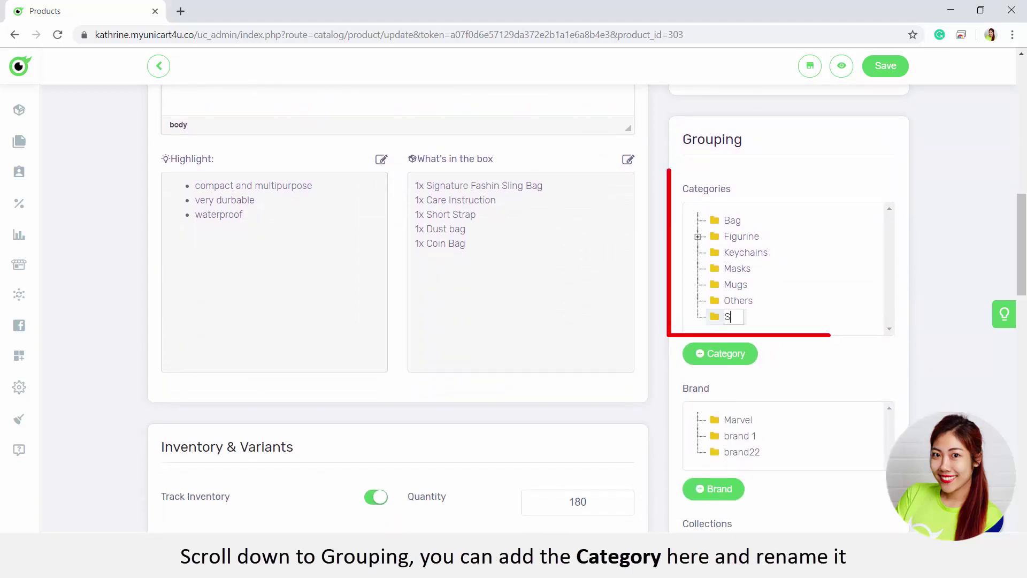
Name the new category Sling Bag, nest it under Bag, and assign the product to both Bag and Sling Bag.
type("Sling Bag")
left_click_drag(744, 316, 741, 233)
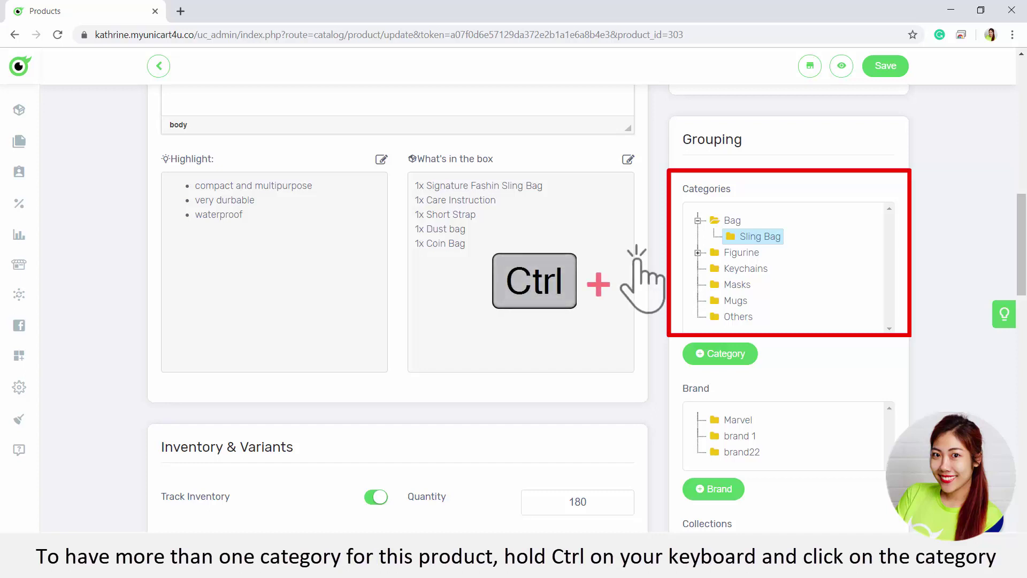
left_click(732, 220, "ctrl")
Add a new brand named Signature for the product in Grouping.
scroll(528, 308, "down", 4)
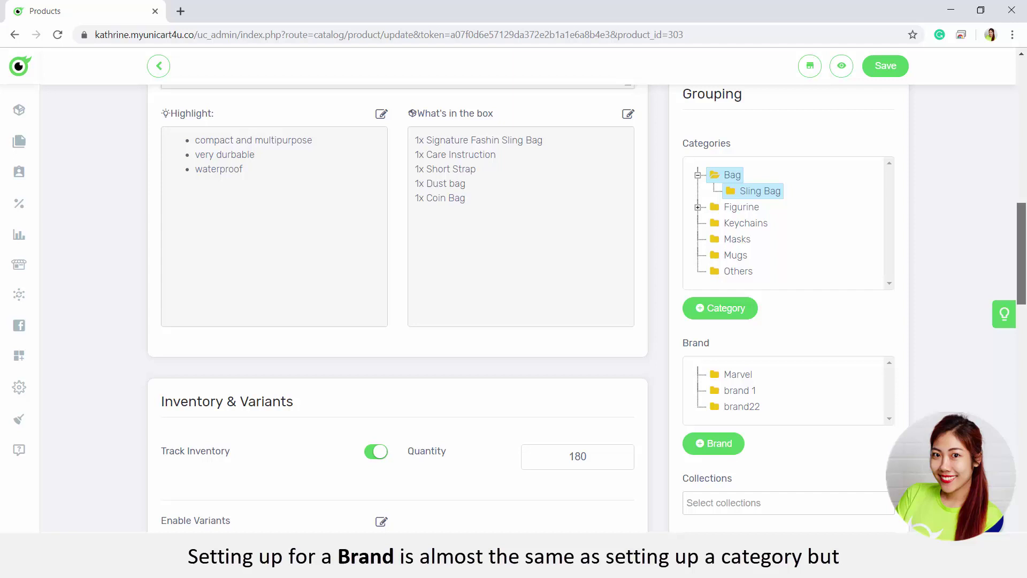
left_click(714, 269)
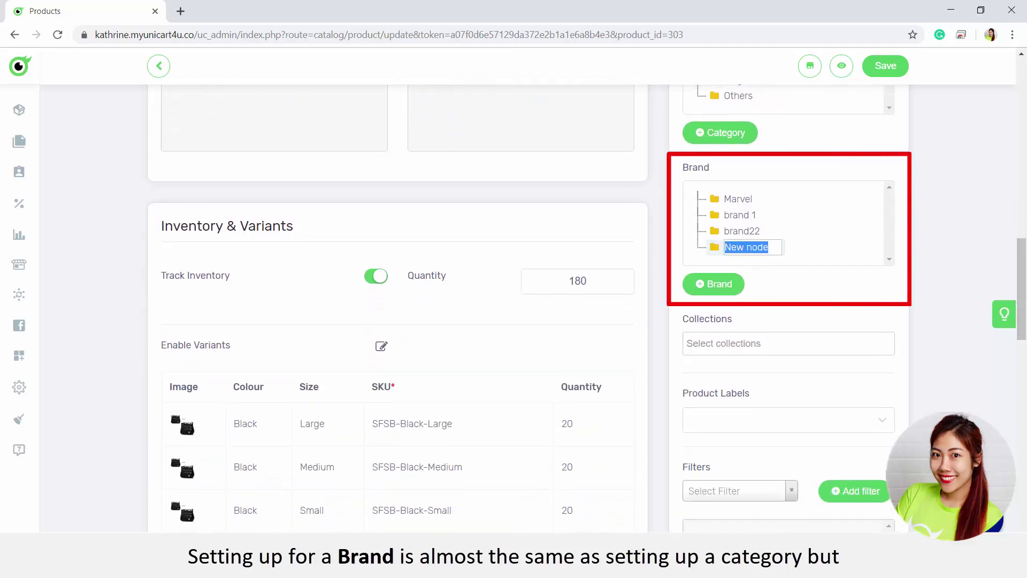
type("Signature")
key("Return")
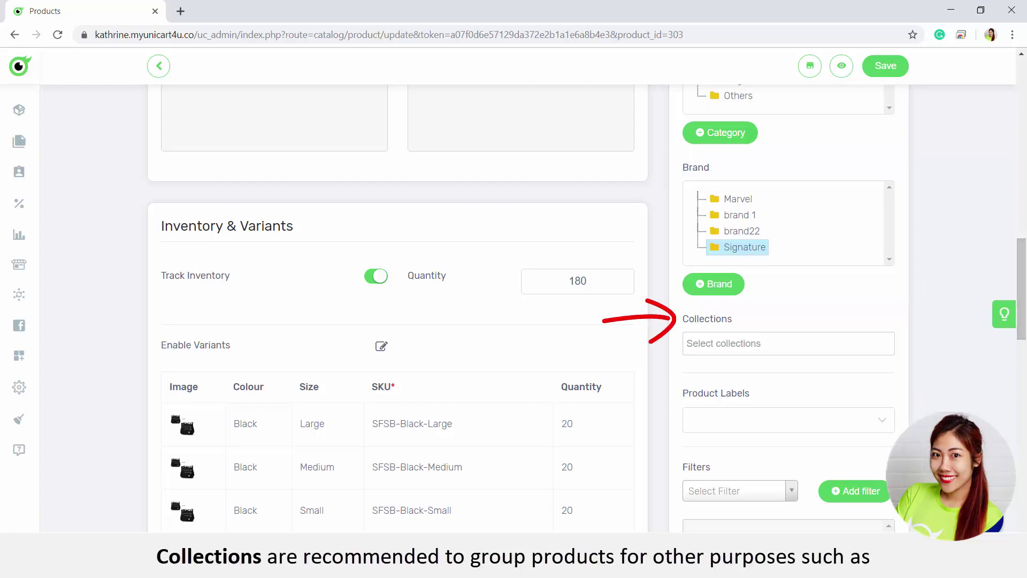
Add the product to the Grand Opening Promotion collection and open the additional options of the Products page.
left_click(788, 343)
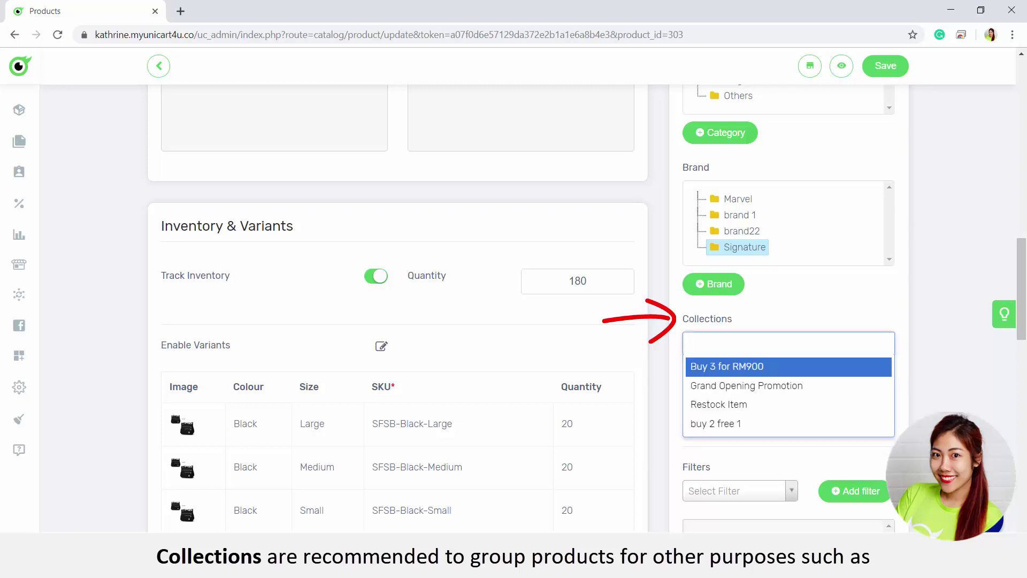
key("Down")
key("Return")
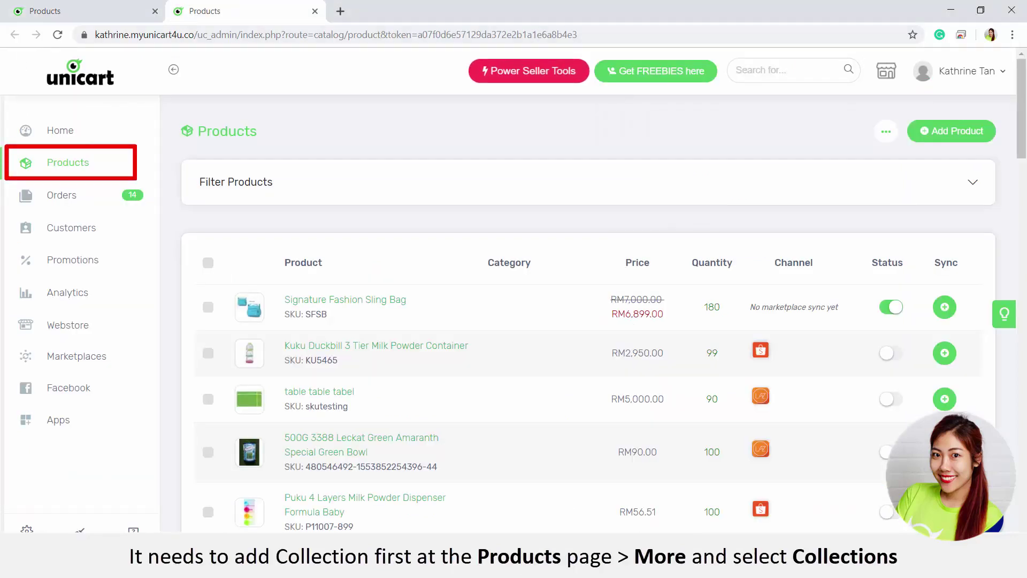
left_click(886, 131)
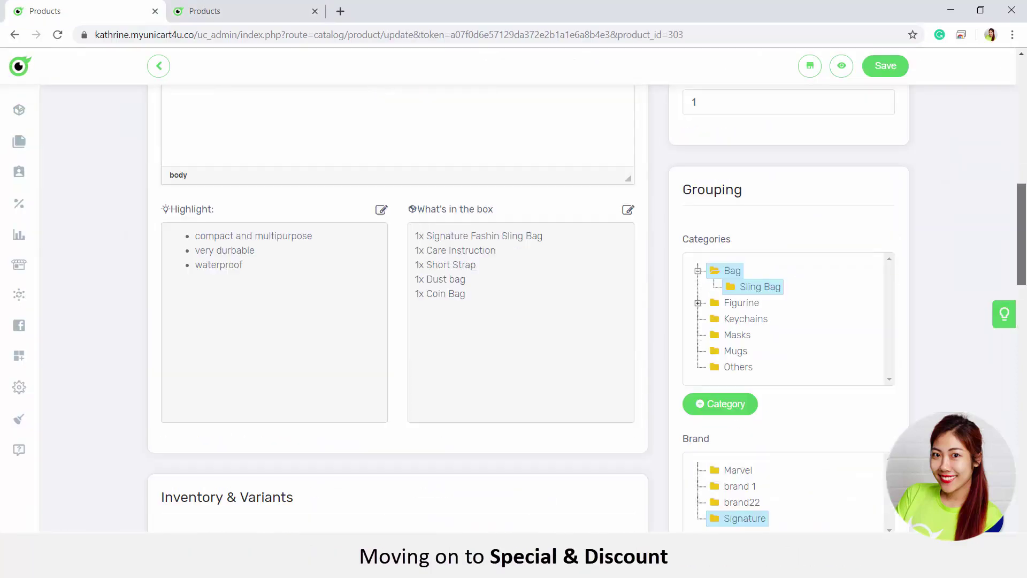
Review the product's Customer Group Special Pricing and Bulk Discount Pricing under Special & Discount.
scroll(513, 308, "up", 1)
left_click(304, 143)
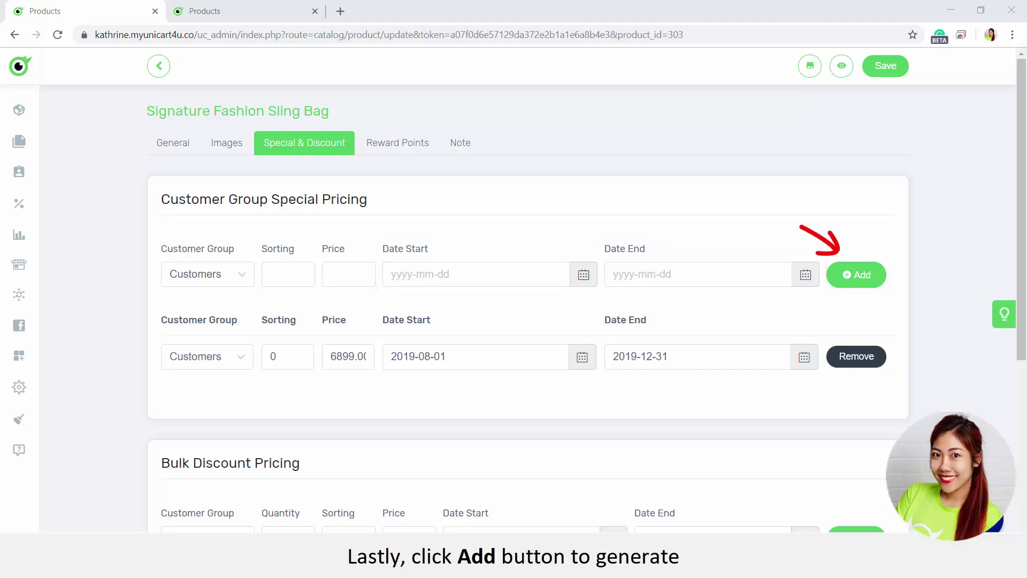
scroll(513, 295, "down", 3)
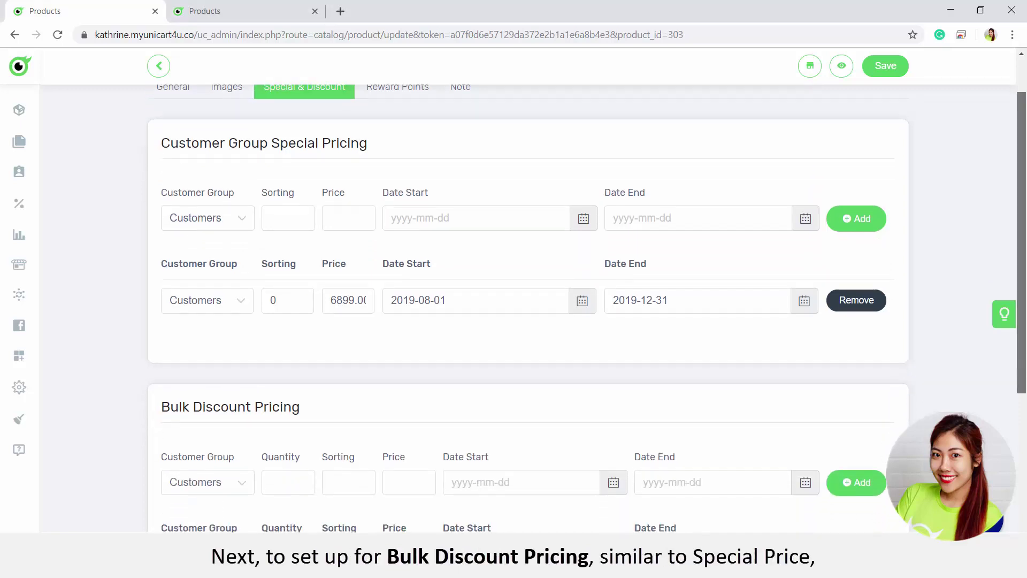
scroll(513, 295, "down", 2)
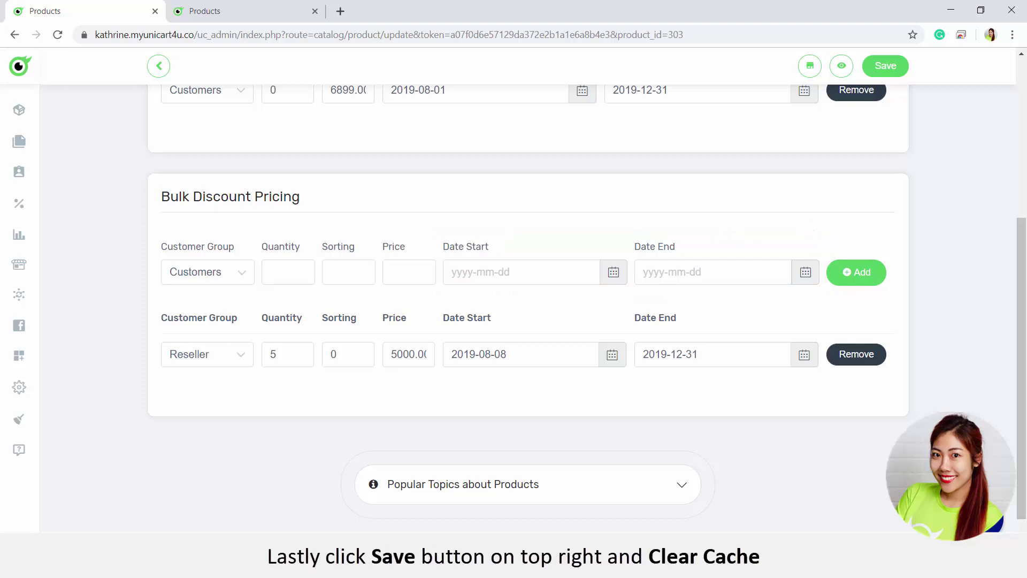
Save the Signature Fashion Sling Bag product and clear the store cache.
left_click(886, 66)
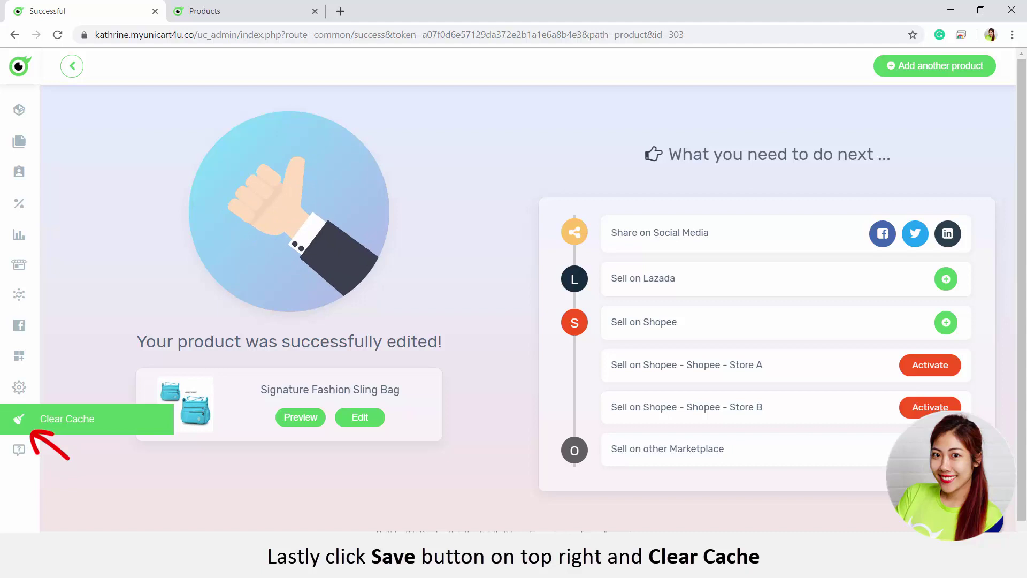
left_click(20, 419)
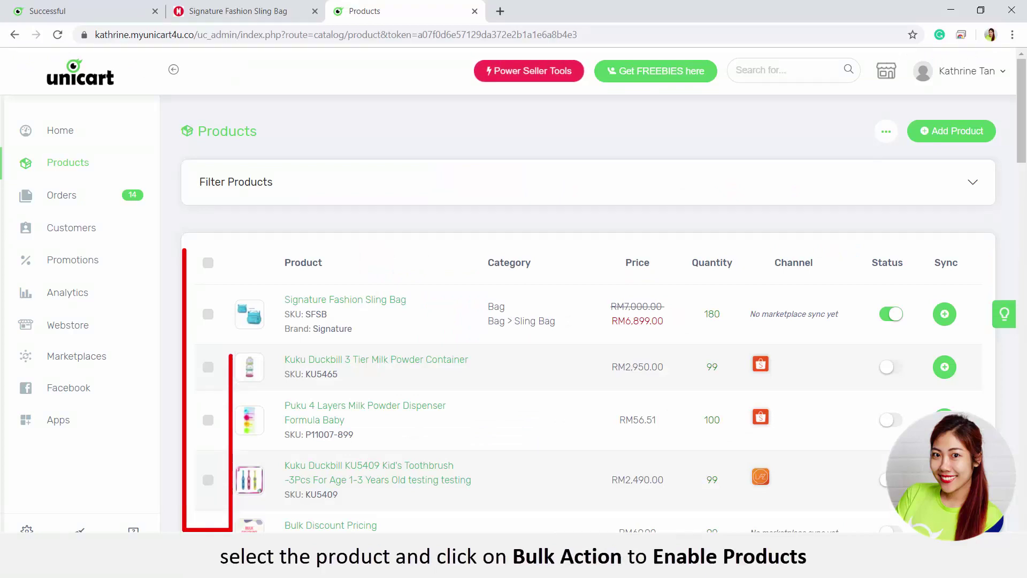
Select all products in the product list and apply the Enable Products bulk action.
left_click(208, 262)
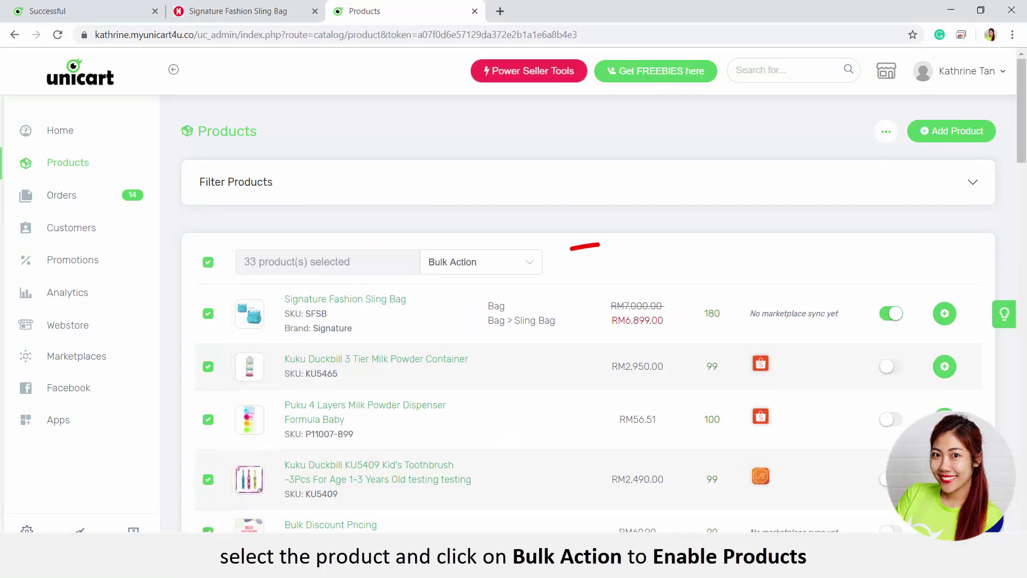
left_click(481, 262)
left_click(464, 292)
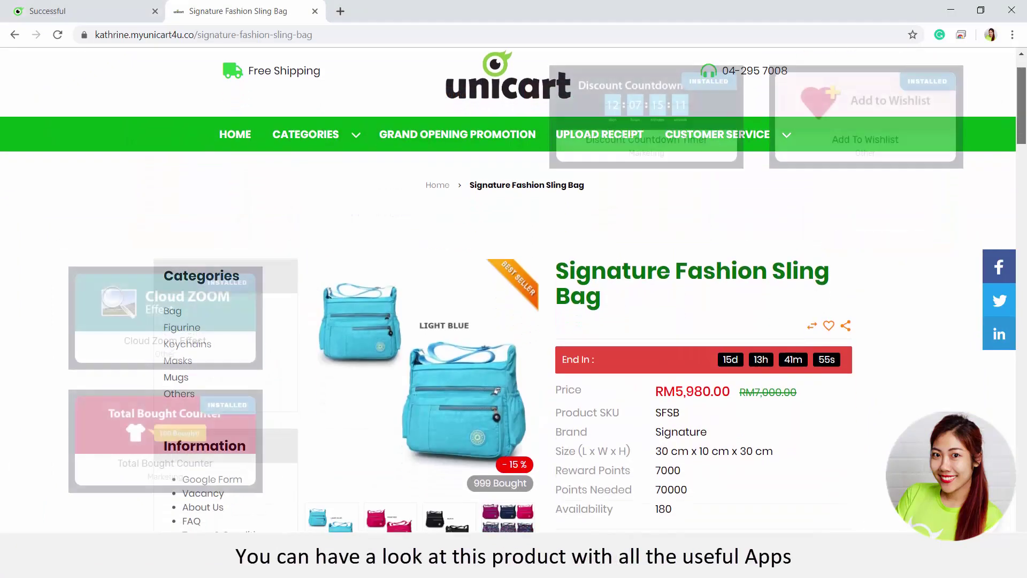
Look over the storefront page of the Signature Fashion Sling Bag and its product details.
scroll(508, 321, "down", 1)
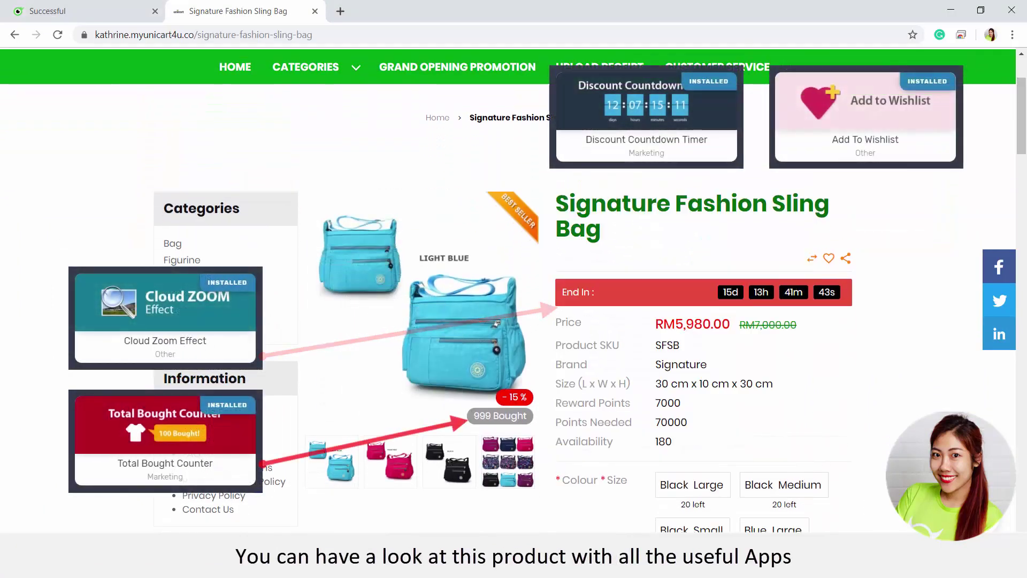